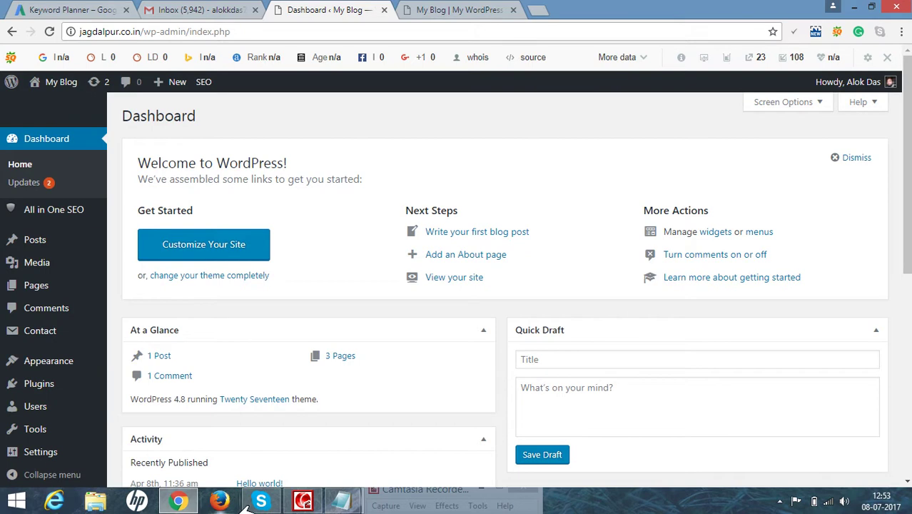
Open the list of all the blog's pages
mouse_move(339, 505)
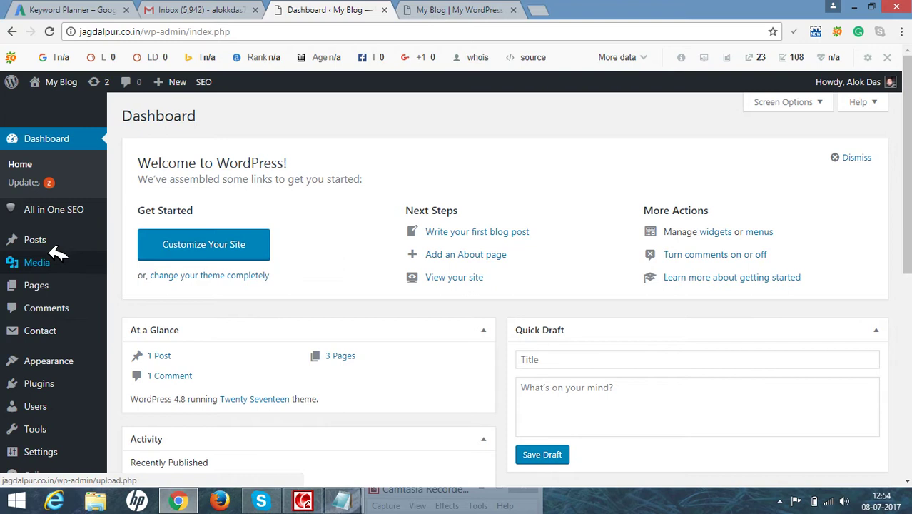
mouse_move(32, 242)
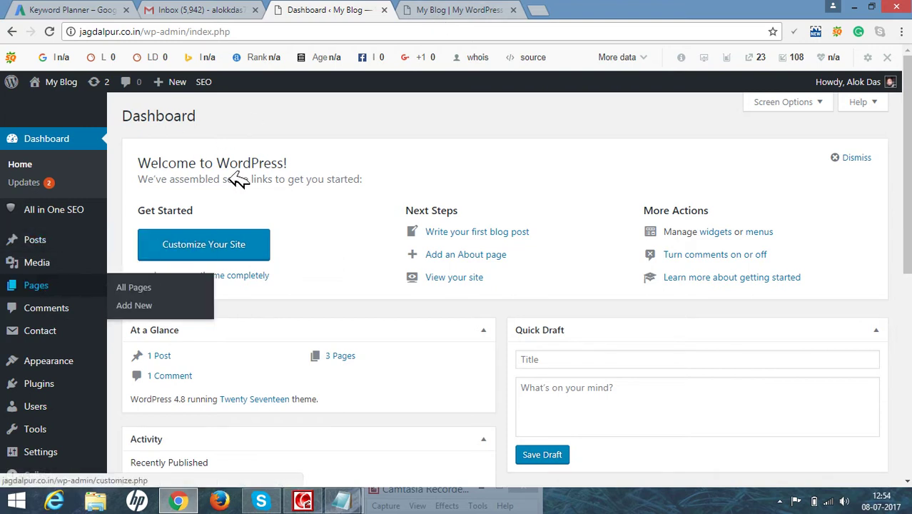
mouse_move(48, 286)
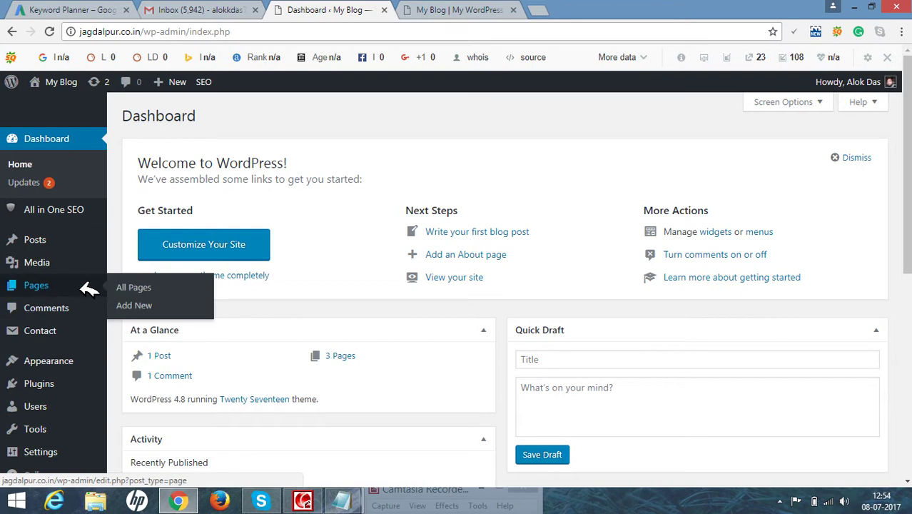
click(136, 287)
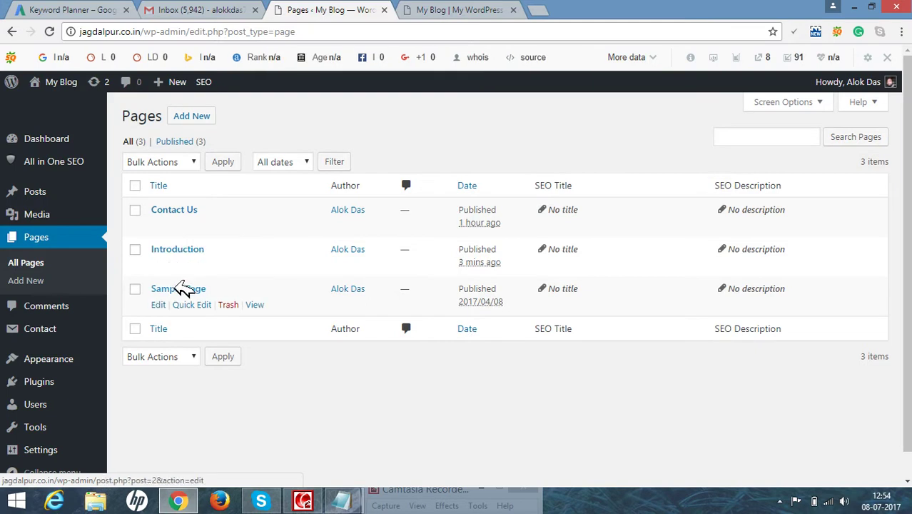
Reload the live blog's front page to check its navigation, and return to the list of pages
click(435, 8)
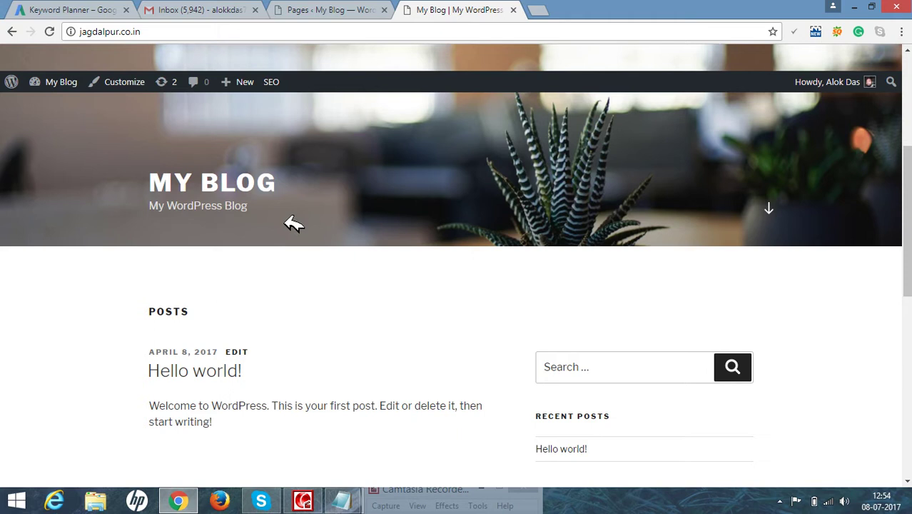
click(50, 31)
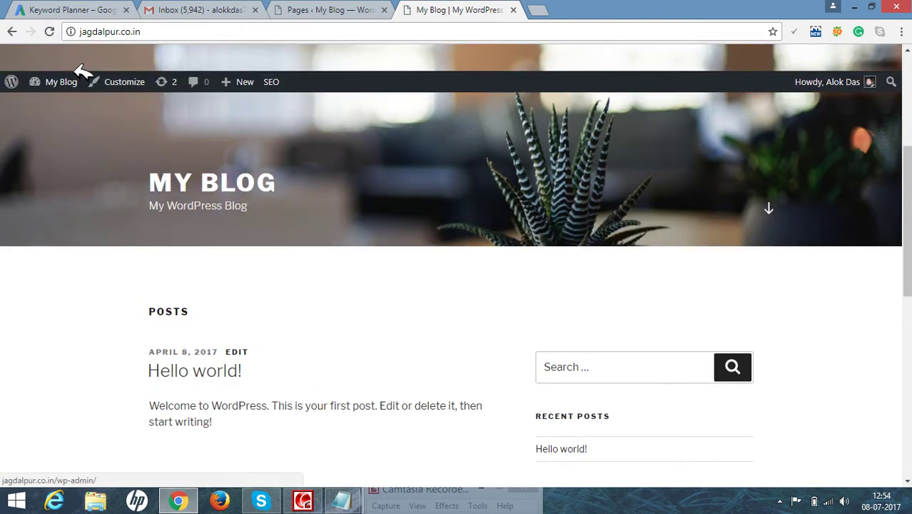
click(325, 4)
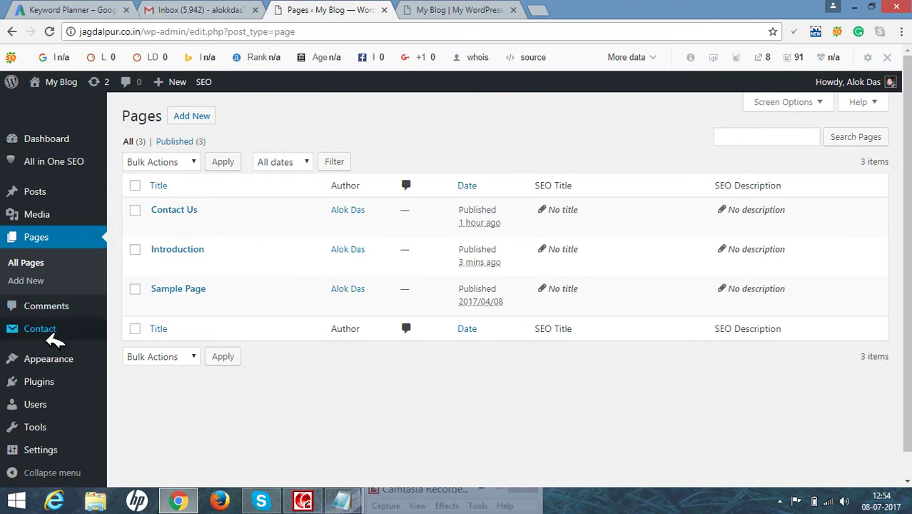
Open the menu editor and save the menu named header
mouse_move(56, 359)
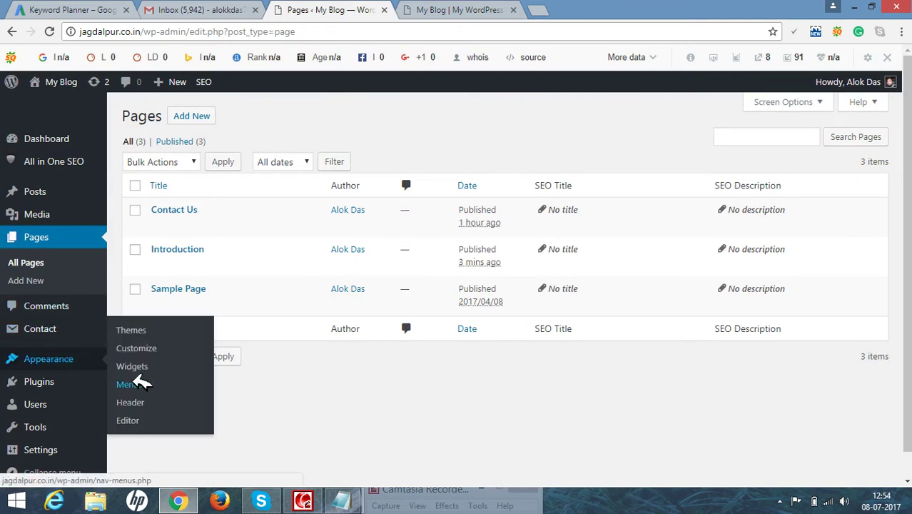
click(140, 384)
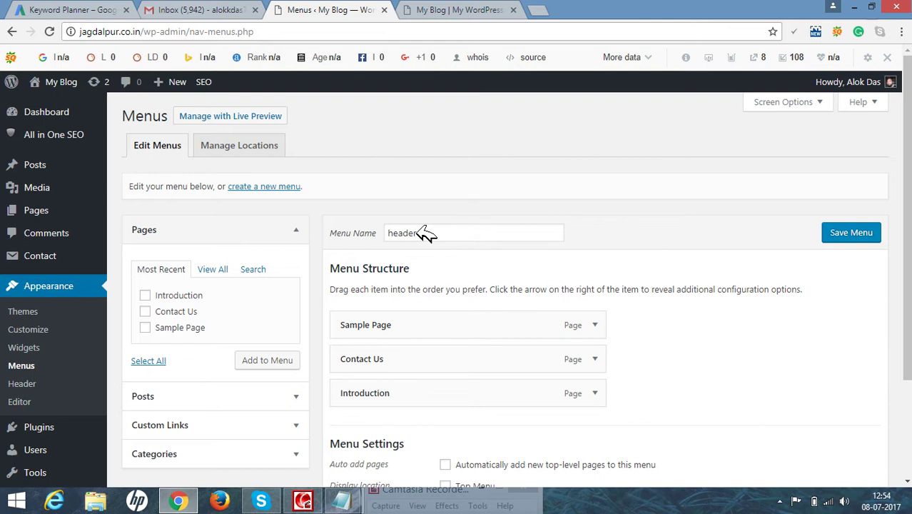
click(426, 234)
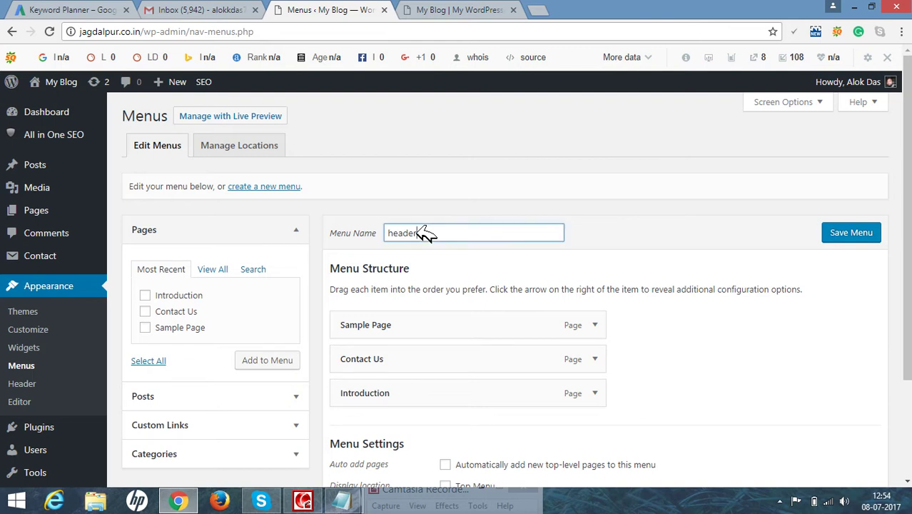
click(851, 231)
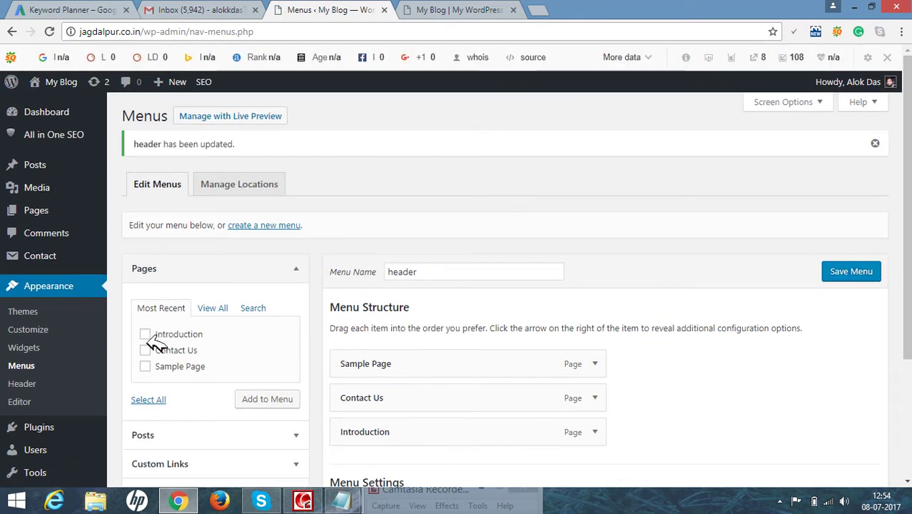
Set the header menu to add new top-level pages automatically and display as Top Menu, and save it
click(214, 308)
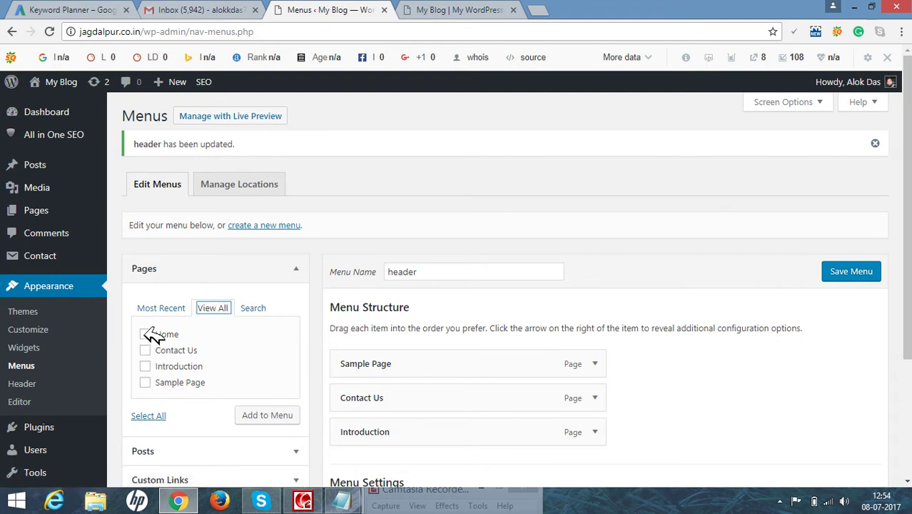
click(167, 416)
scroll(299, 363, down, 3)
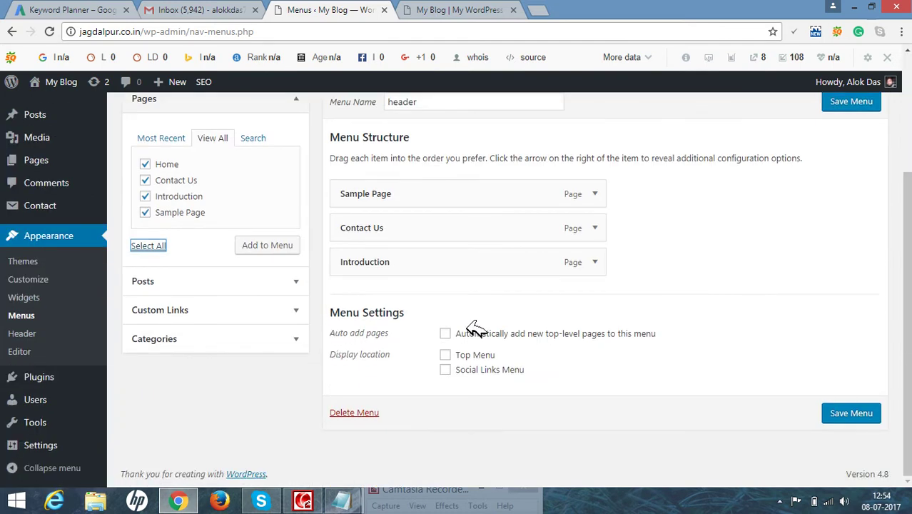
click(446, 334)
click(445, 334)
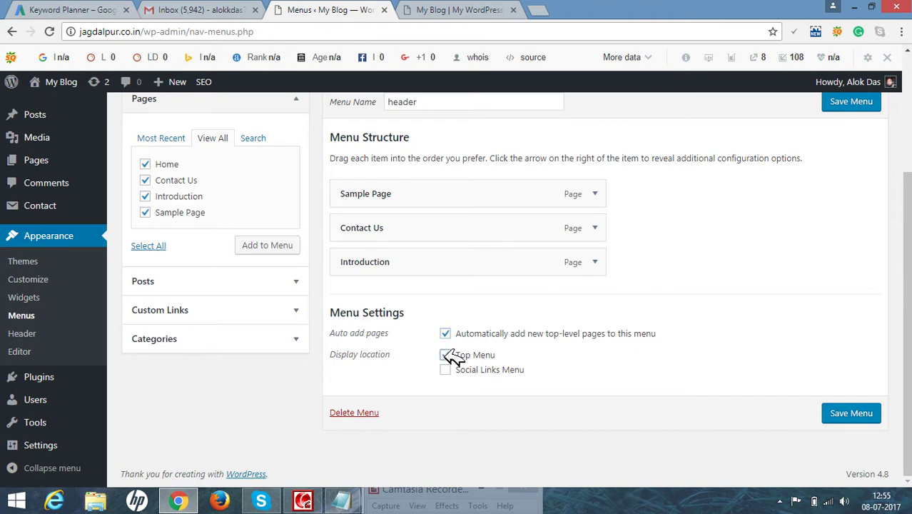
click(867, 412)
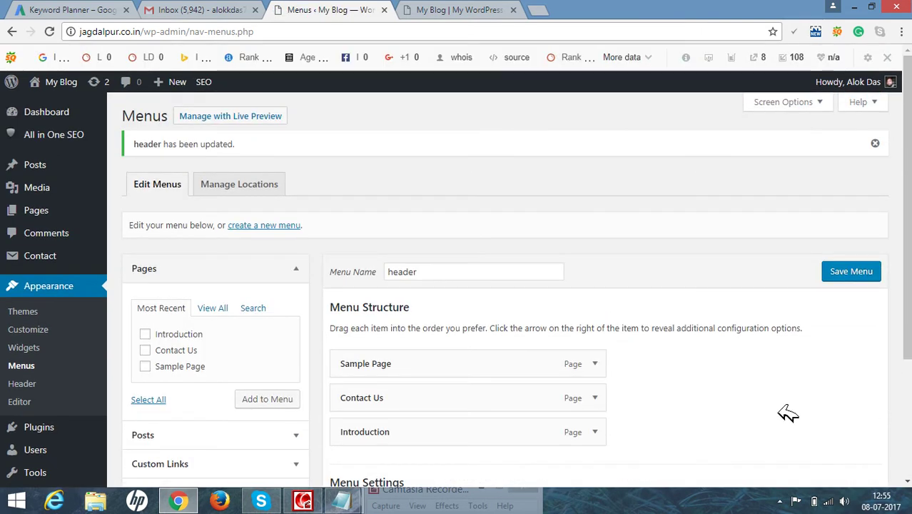
Add all available pages (Home, Contact Us, Introduction and Sample Page) to the header menu
scroll(778, 413, down, 2)
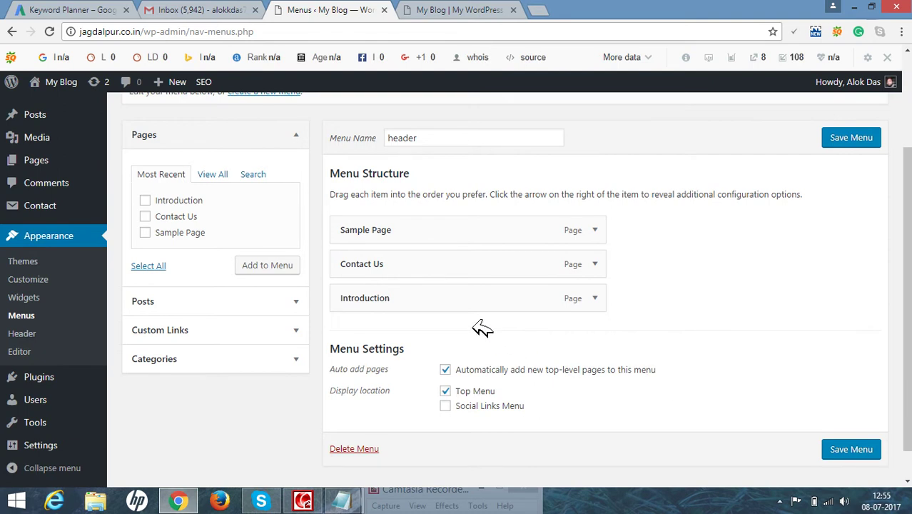
click(214, 176)
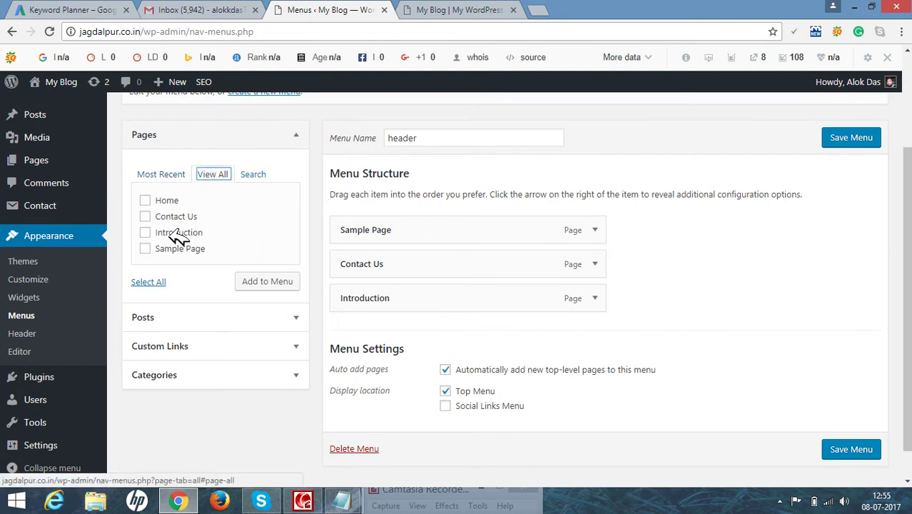
click(148, 282)
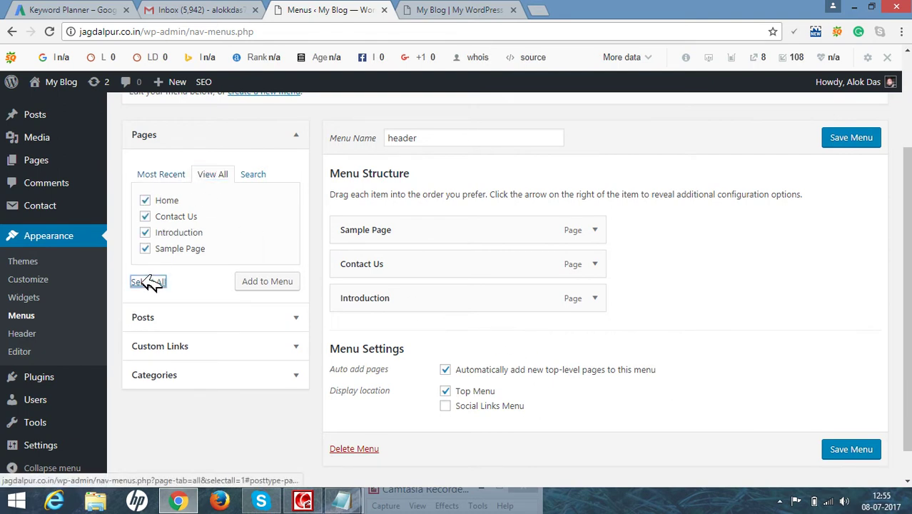
click(277, 284)
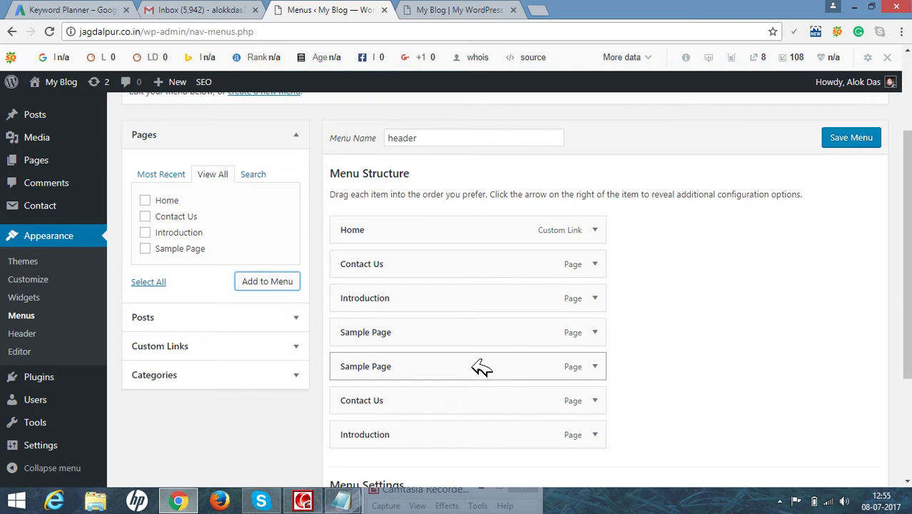
Remove the duplicate Sample Page, Contact Us and Introduction items at the end of the header menu
scroll(571, 370, down, 1)
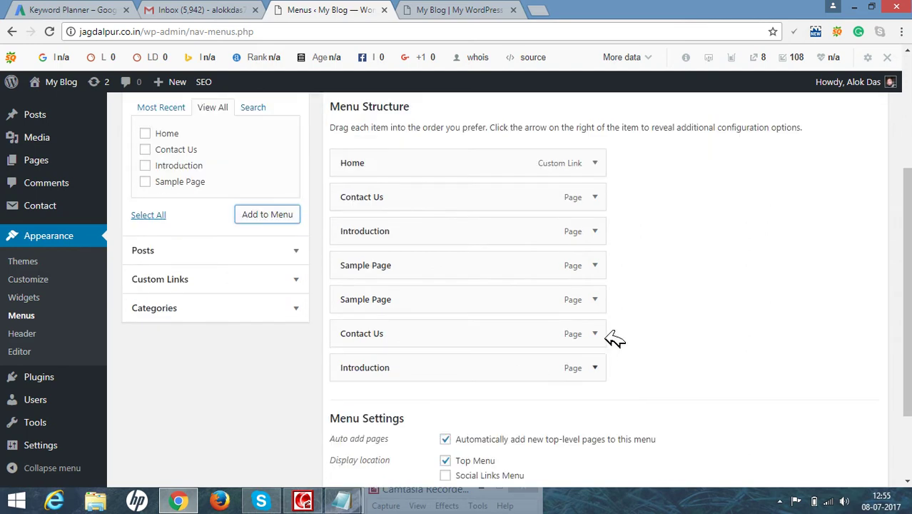
click(595, 300)
scroll(500, 343, down, 1)
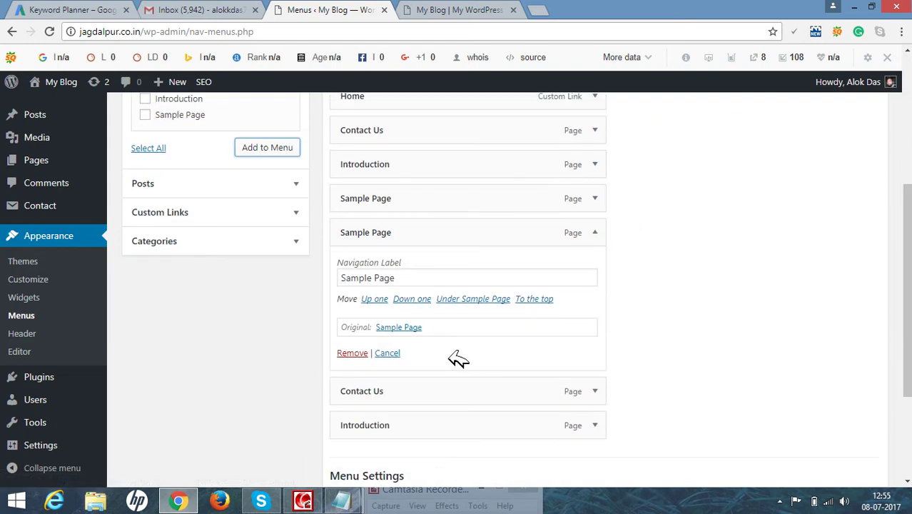
click(363, 353)
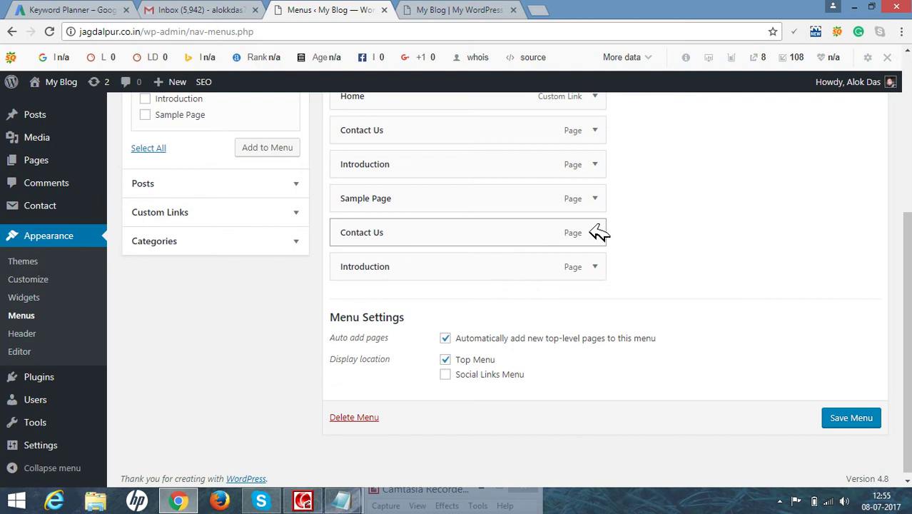
click(596, 233)
click(358, 352)
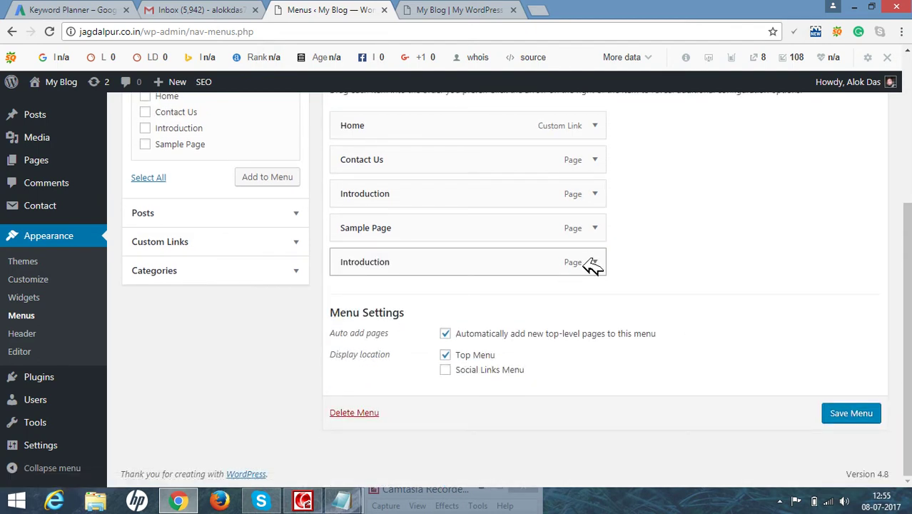
click(594, 263)
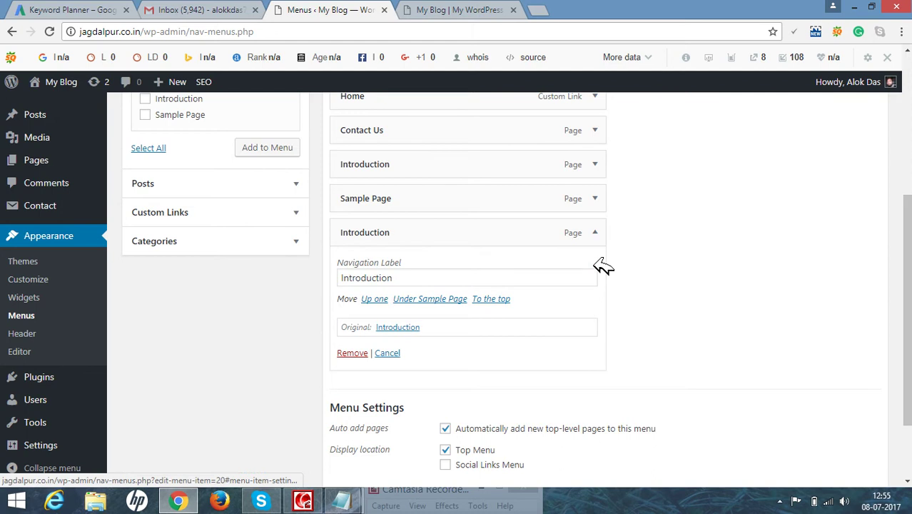
click(353, 352)
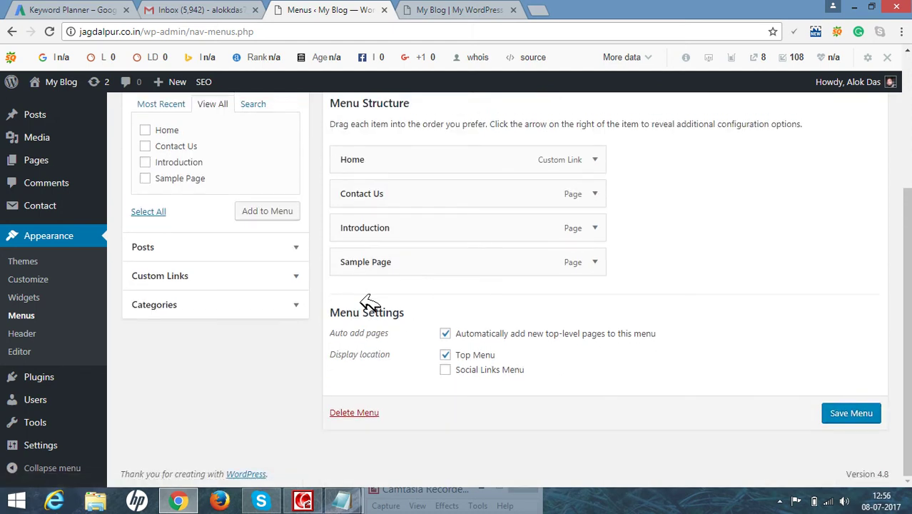
Remove the remaining Sample Page item from the header menu and save the menu
click(596, 263)
click(353, 319)
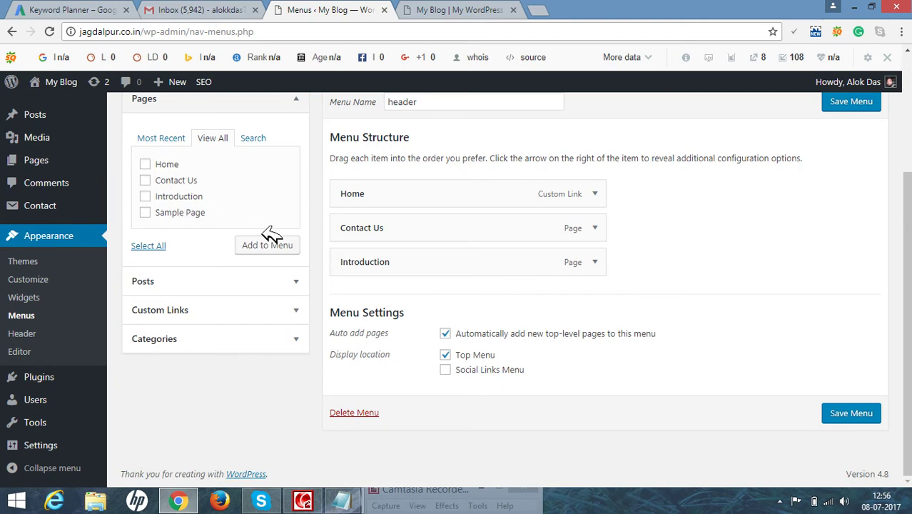
click(857, 417)
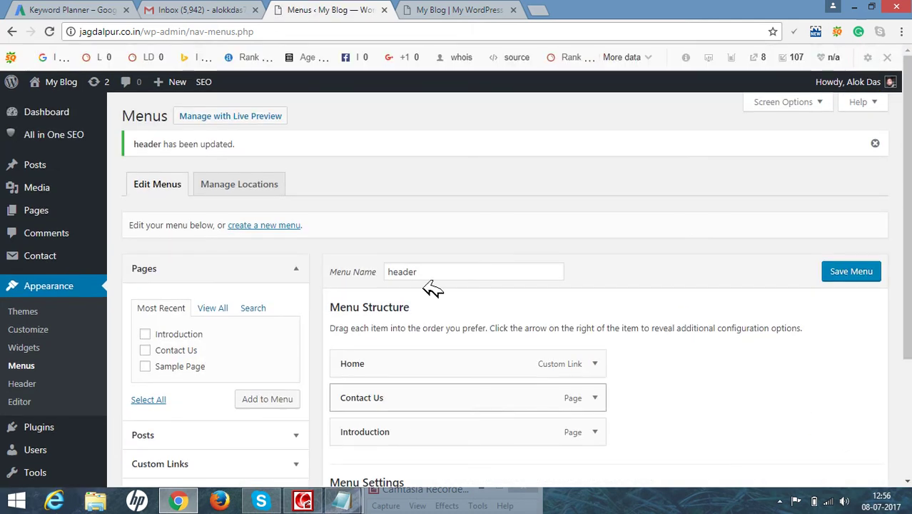
Reload the live blog to check its navigation menu items, and return to the menu editor
click(450, 10)
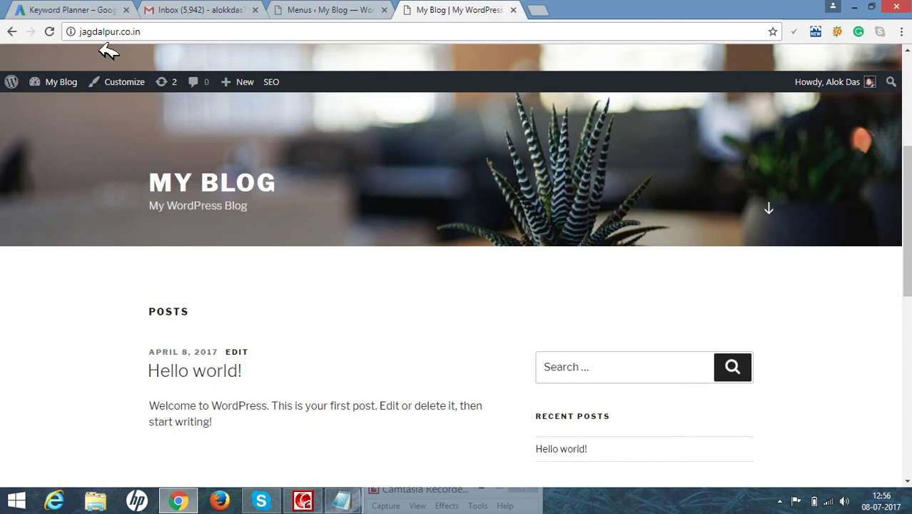
click(50, 31)
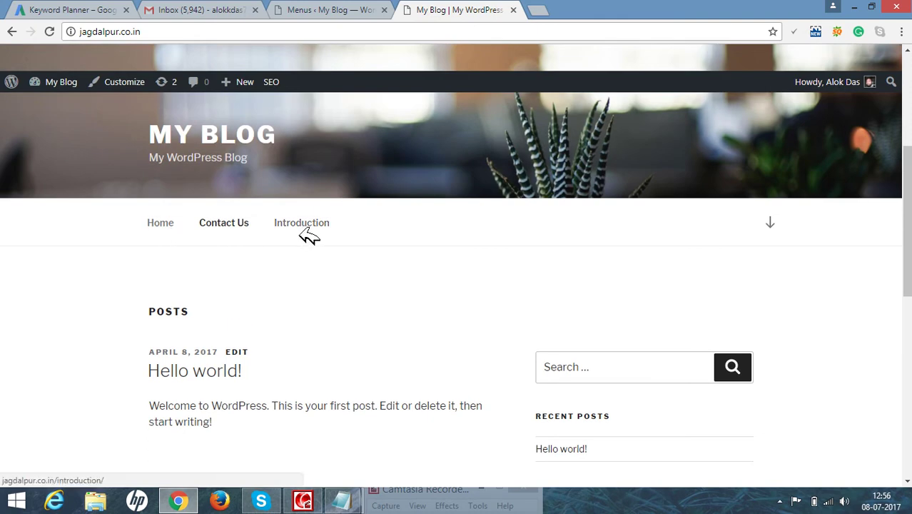
click(331, 10)
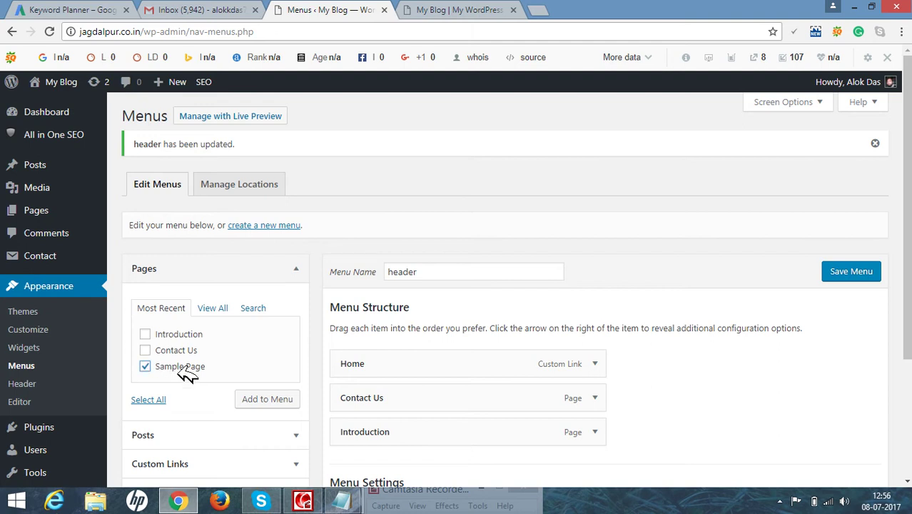
Add Sample Page to the end of the header menu and save the menu
click(255, 399)
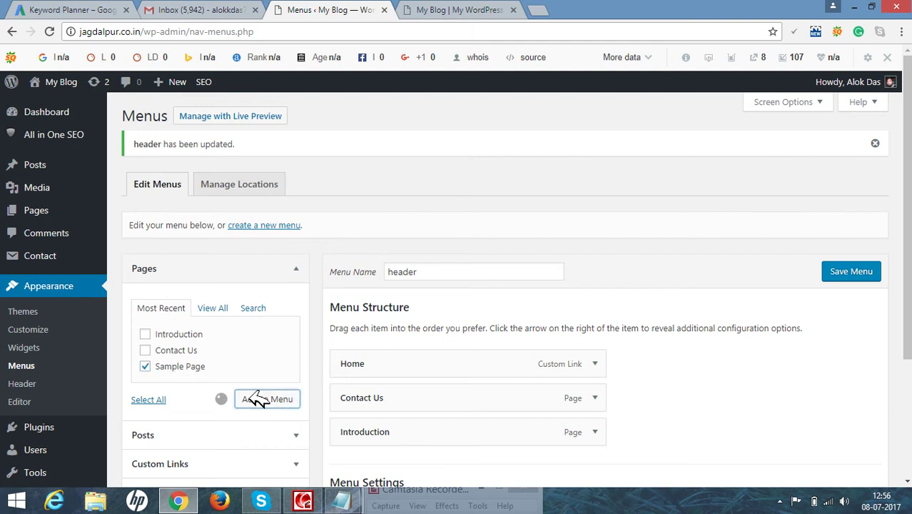
scroll(394, 375, down, 3)
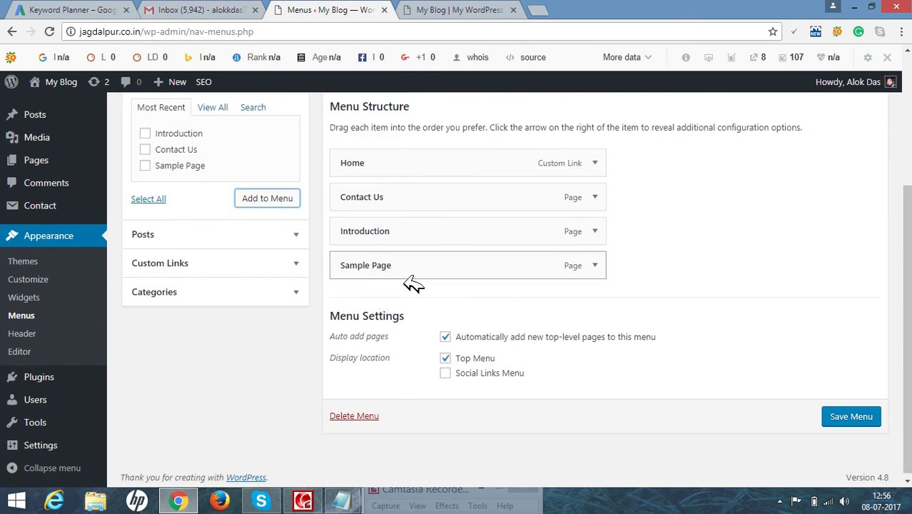
click(843, 415)
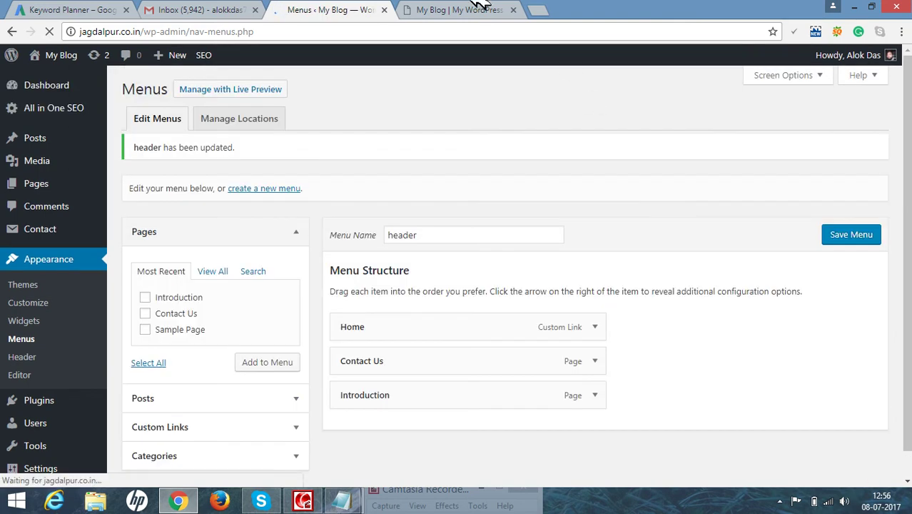
Reload the live blog to check the navigation menu for the Sample Page item
click(471, 9)
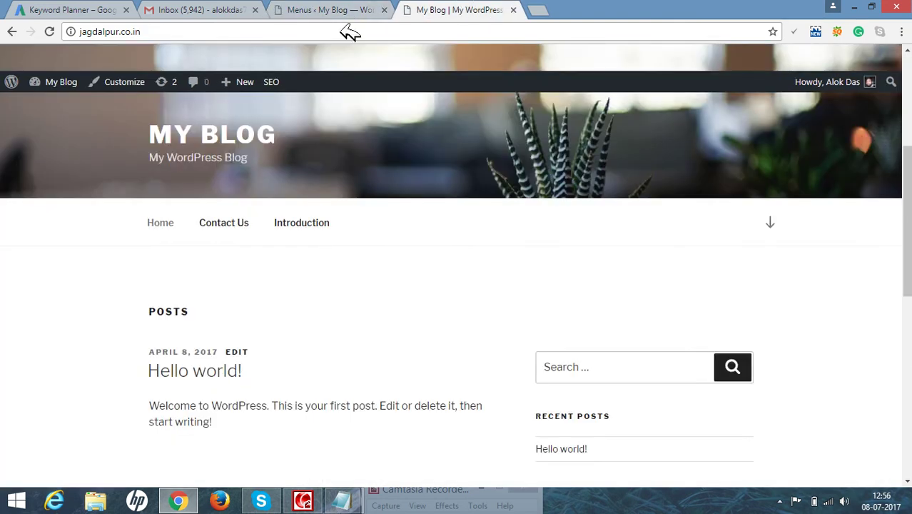
click(50, 32)
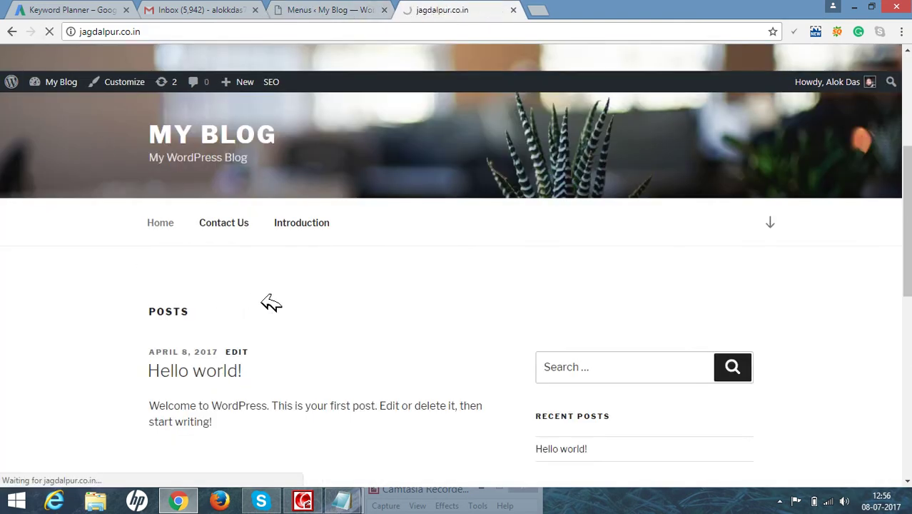